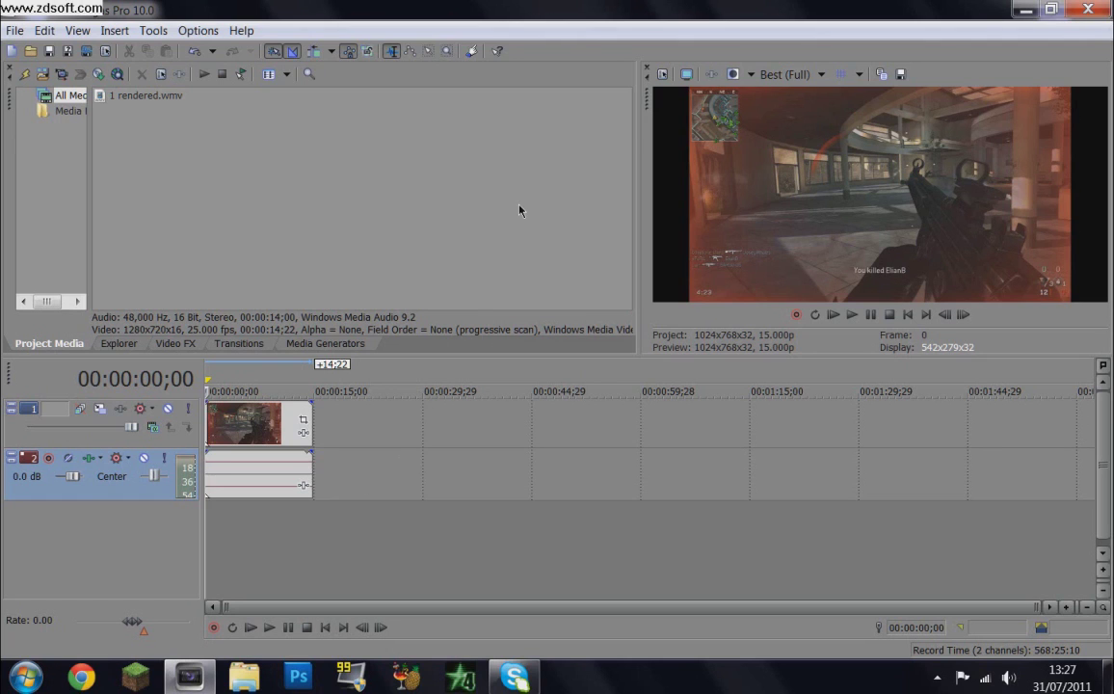
# Open Vegas Pro's File menu with clip 1 rendered.wmv on the timeline.
pyautogui.click(13, 29)
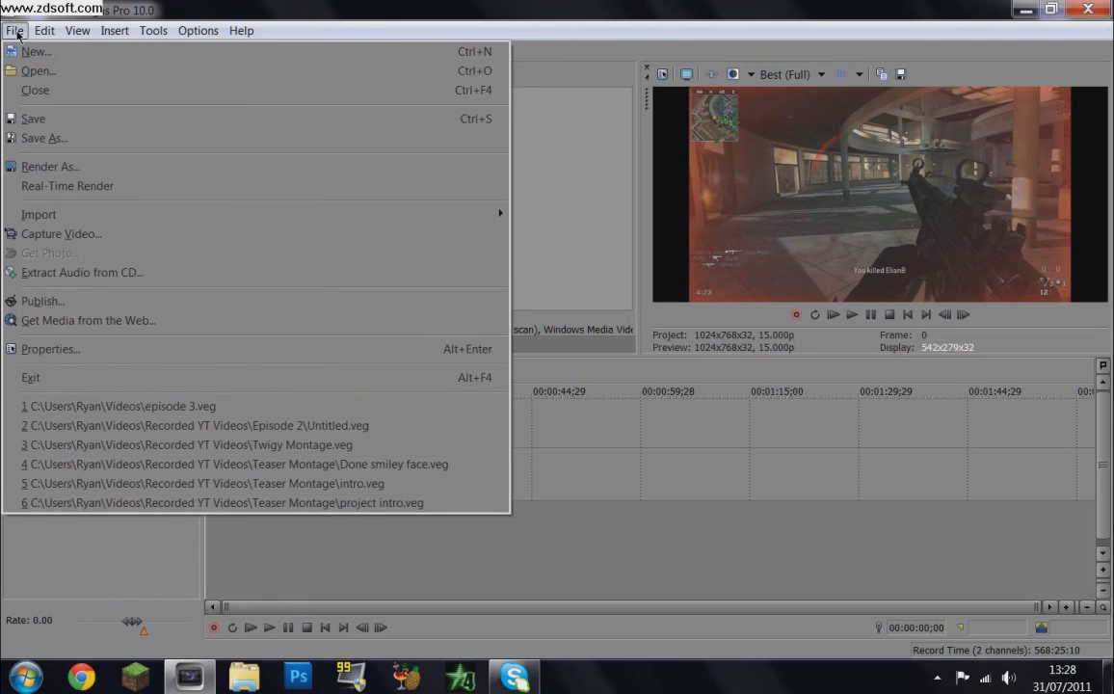
# Open Project Properties and move from Video to Audio settings (Stereo, 44,100 Hz, 16-bit).
pyautogui.click(43, 349)
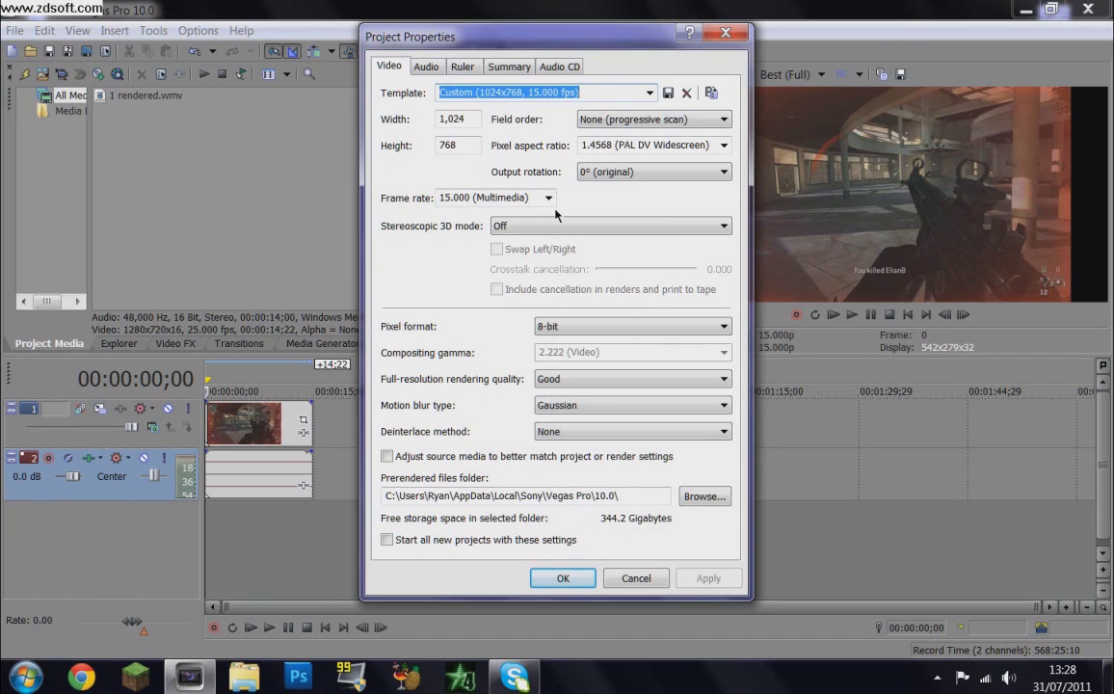
pyautogui.click(425, 72)
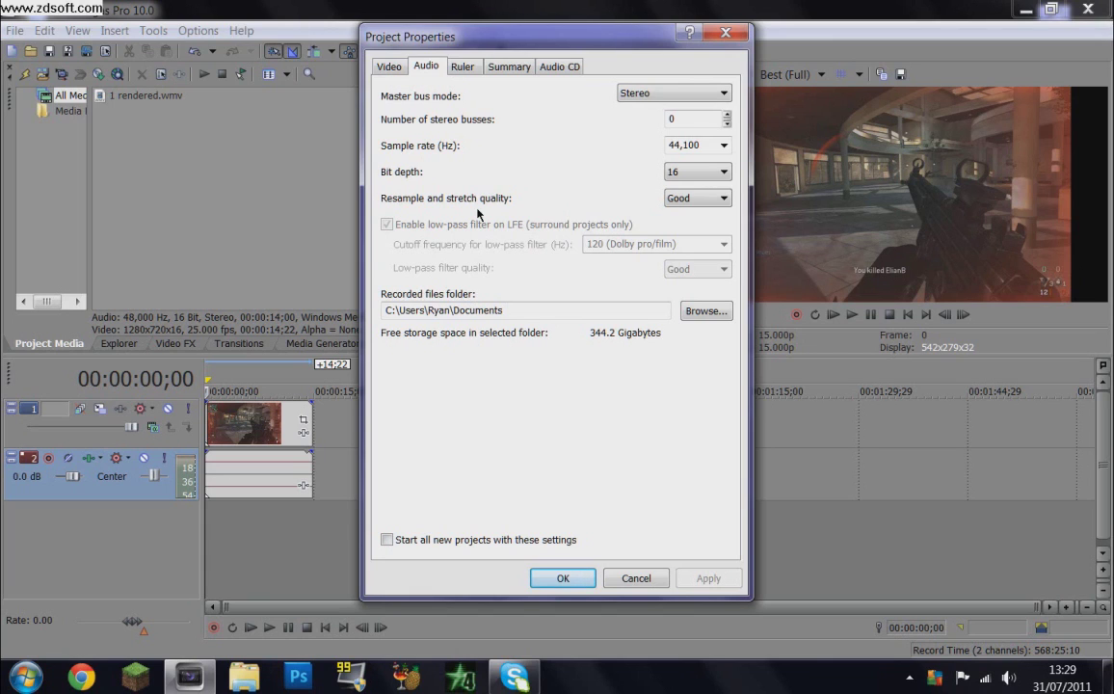
# Review the Ruler, Summary and Audio CD tabs, then cancel Project Properties.
pyautogui.click(462, 66)
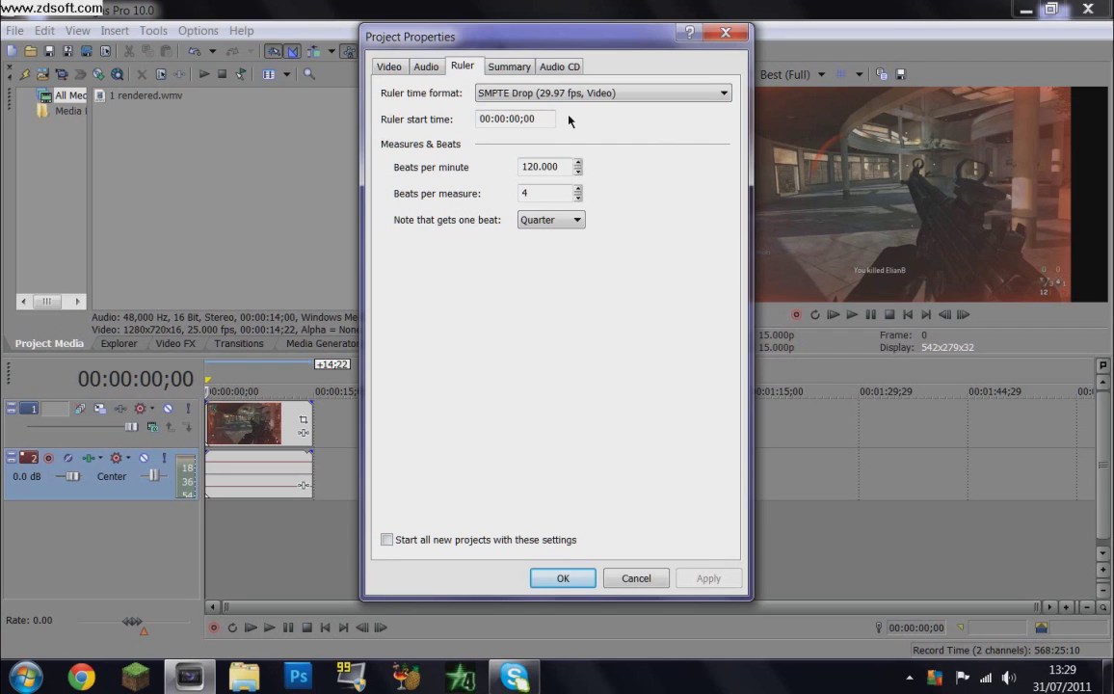
pyautogui.click(508, 68)
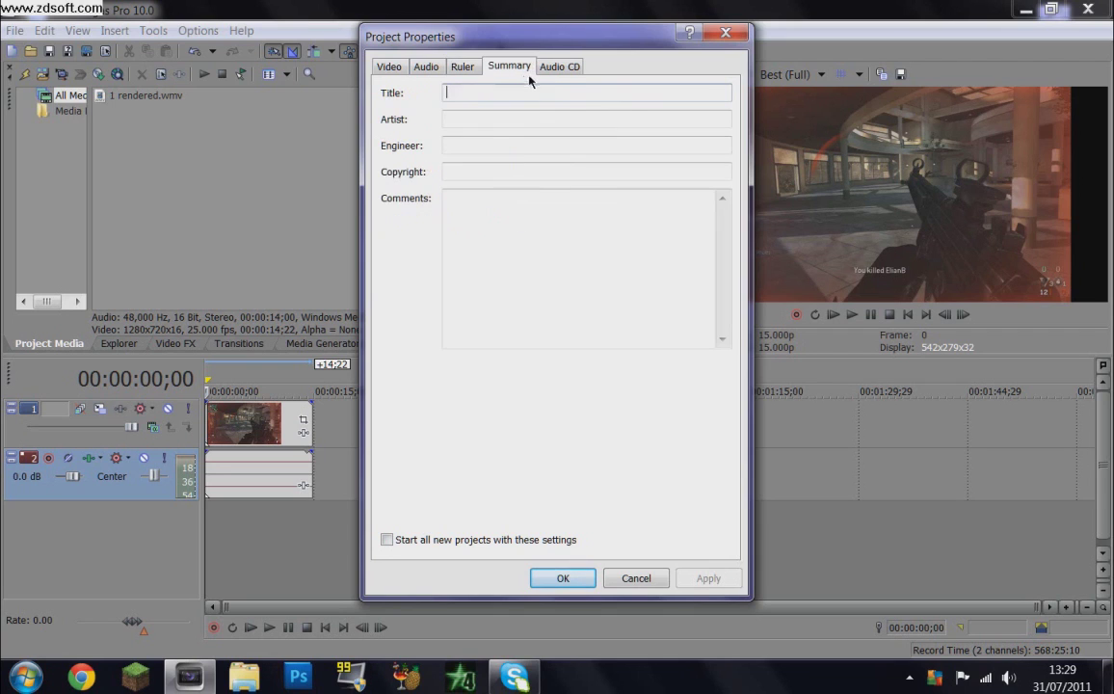
pyautogui.click(555, 68)
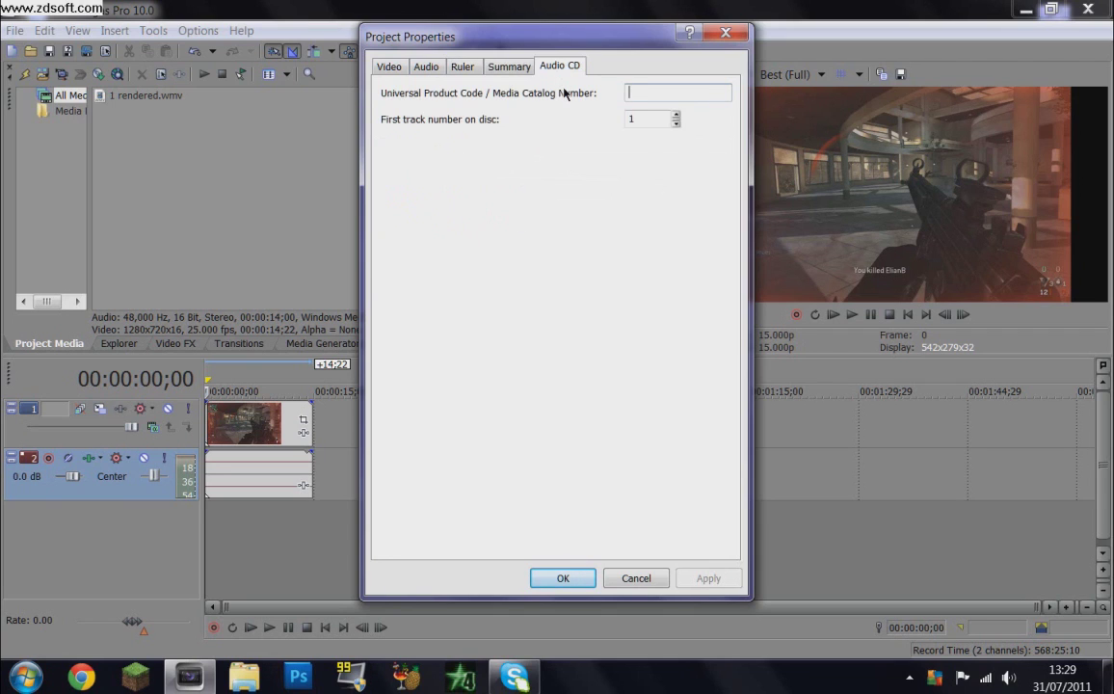
pyautogui.click(634, 578)
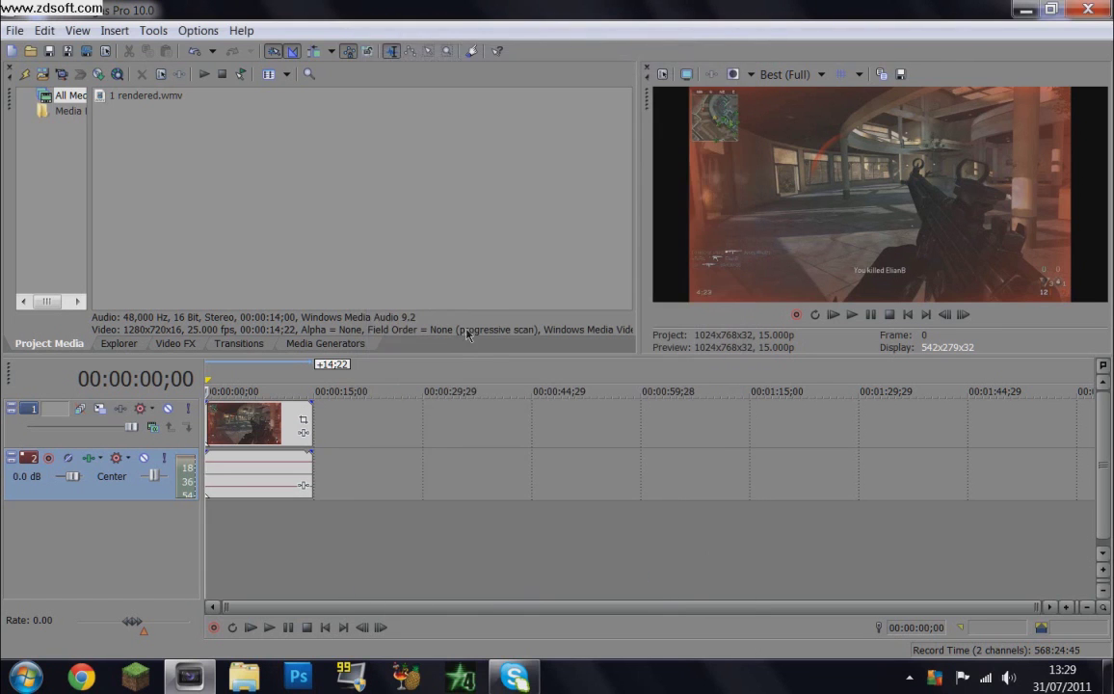
# Start Render As with Windows Media Video V11 and the Use This FOOL template, opening Custom settings.
pyautogui.click(44, 30)
pyautogui.moveTo(14, 29)
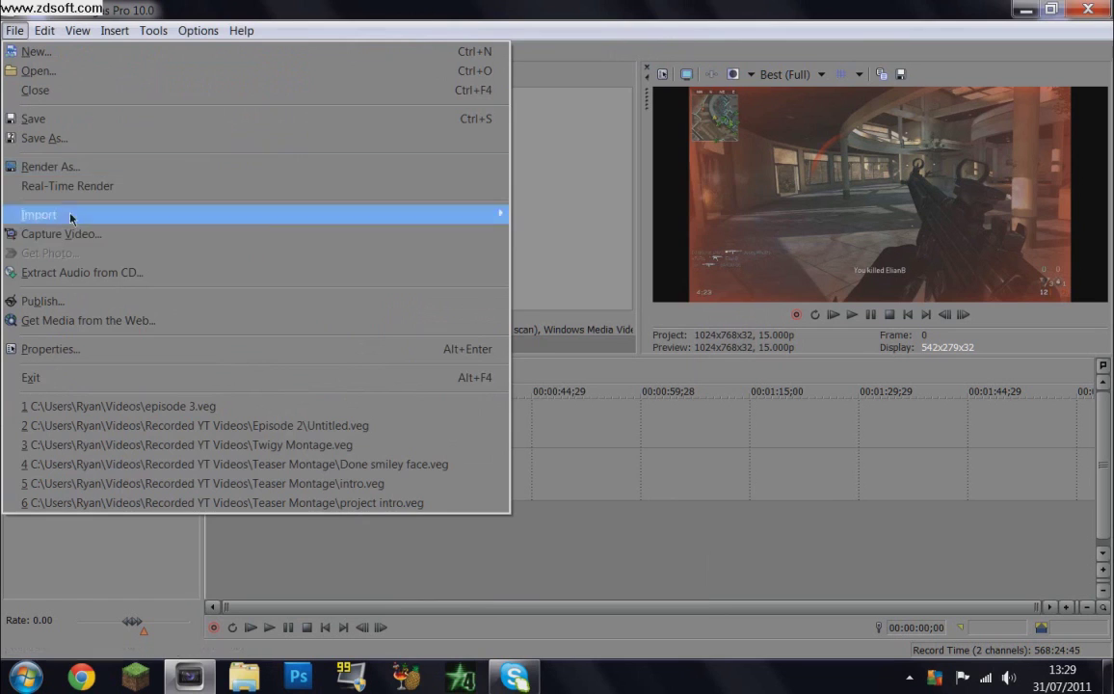
pyautogui.click(58, 166)
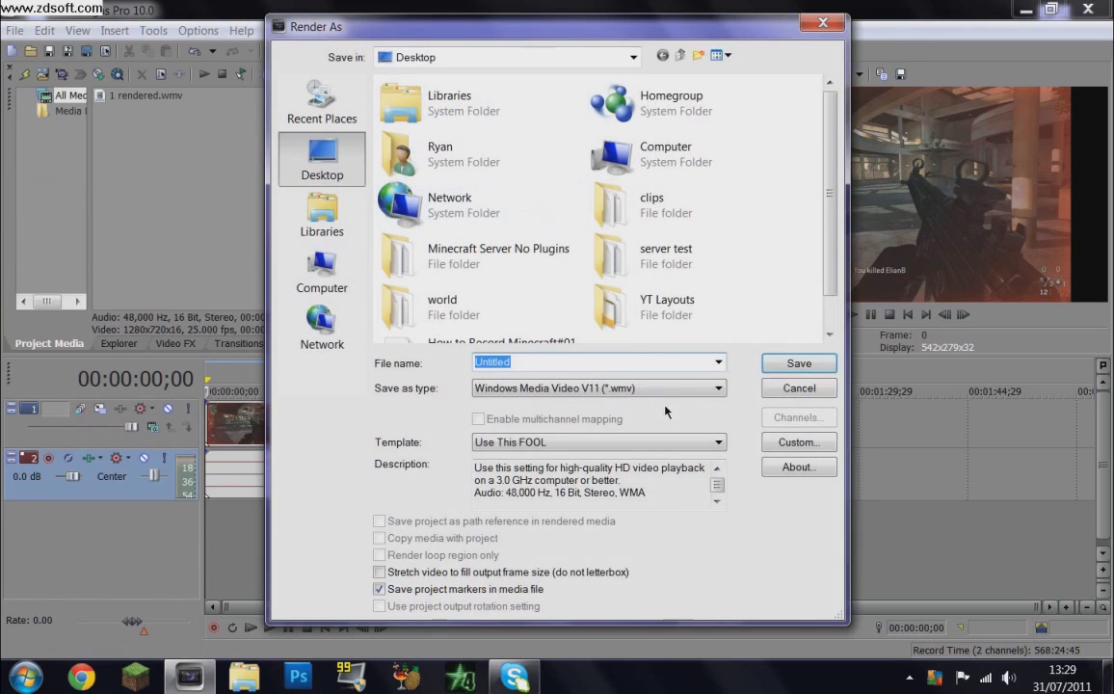
pyautogui.click(587, 388)
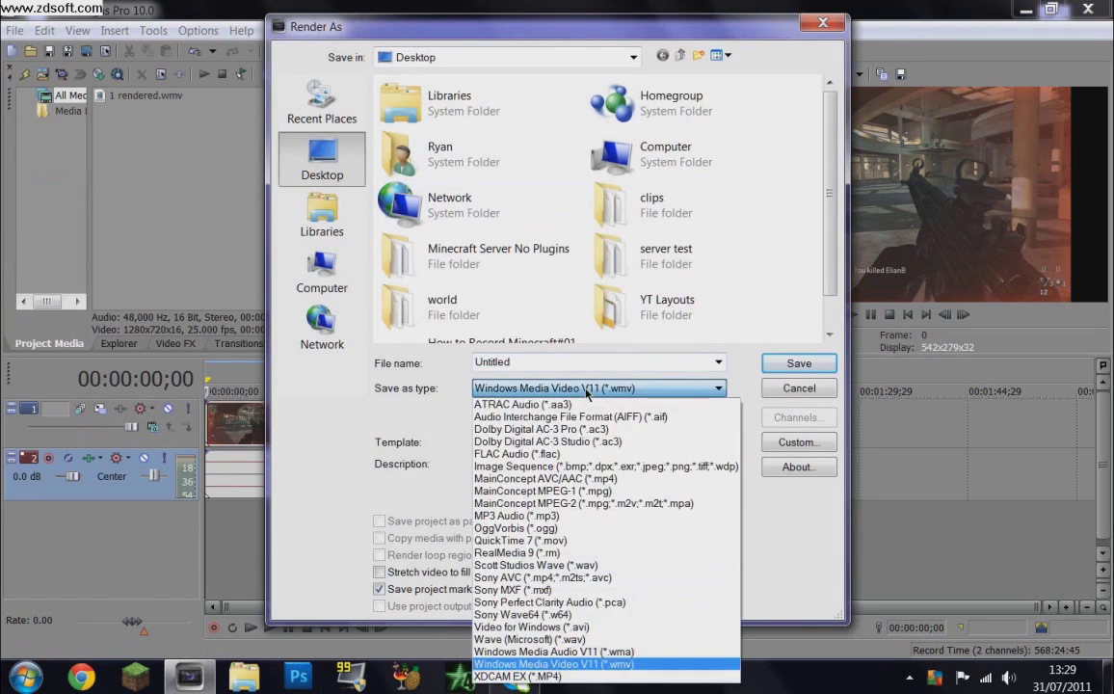
pyautogui.click(586, 388)
pyautogui.click(556, 443)
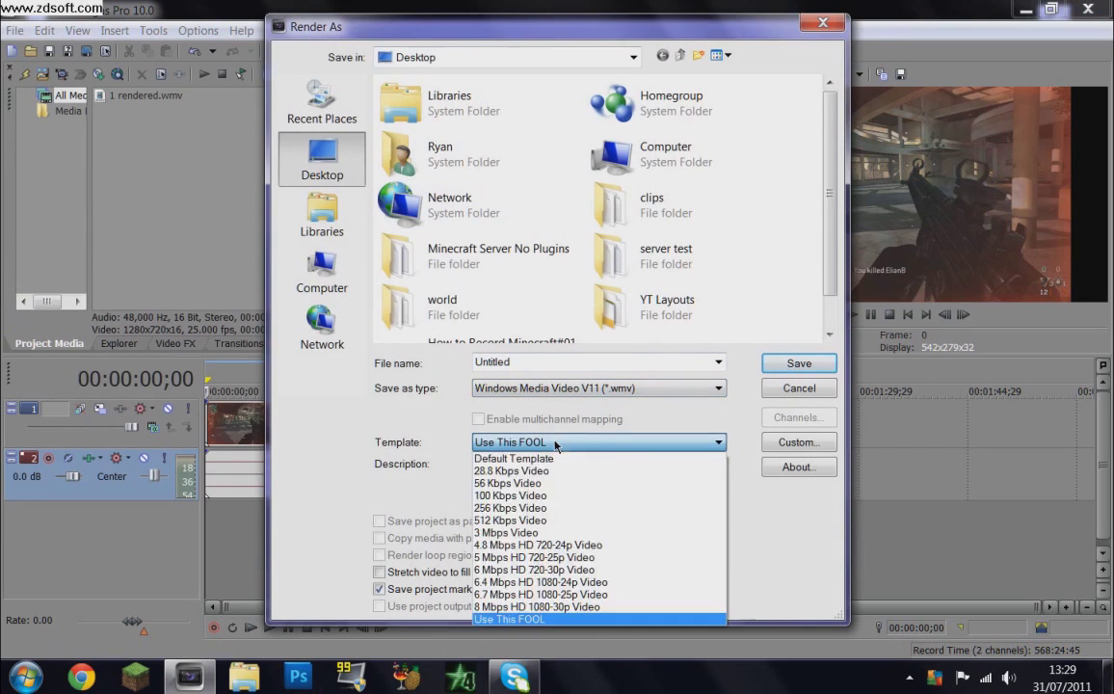
pyautogui.click(556, 443)
pyautogui.click(799, 442)
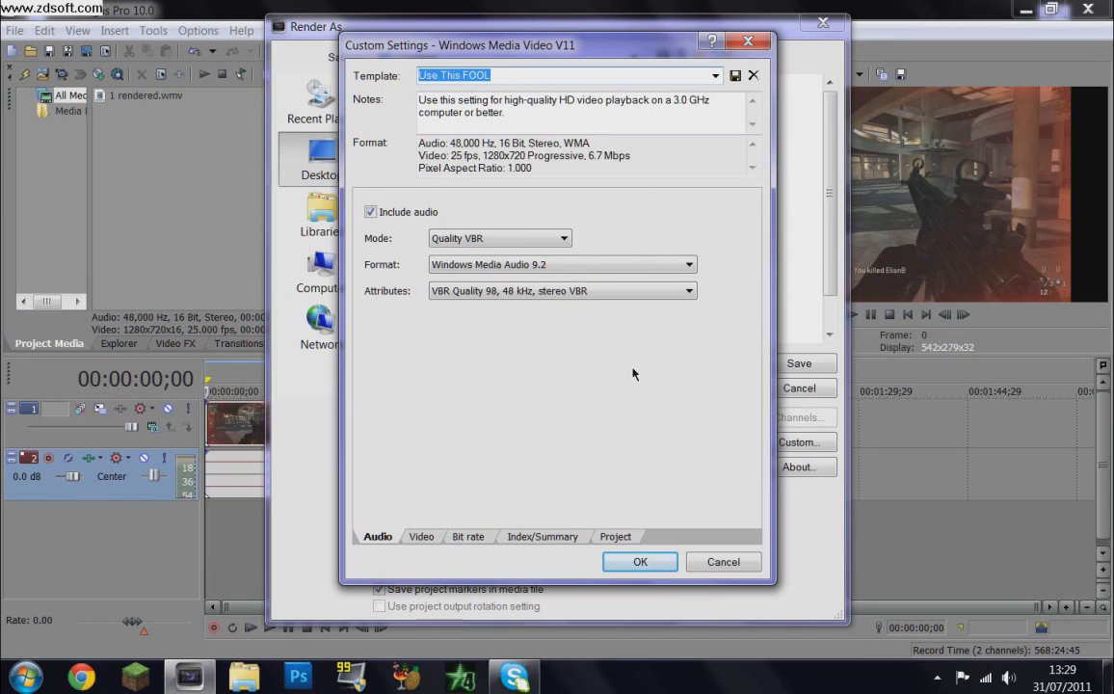
# Check the 1280x720 25 fps video, 6.40 M bit rate and Best quality, then accept.
pyautogui.click(421, 536)
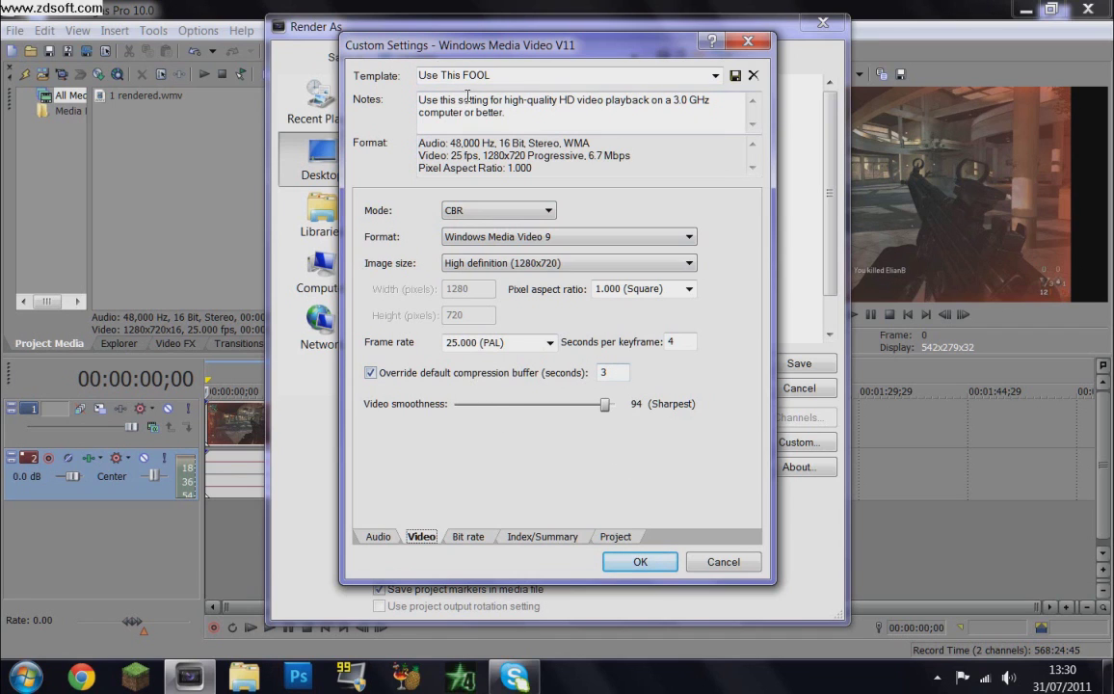
pyautogui.click(469, 536)
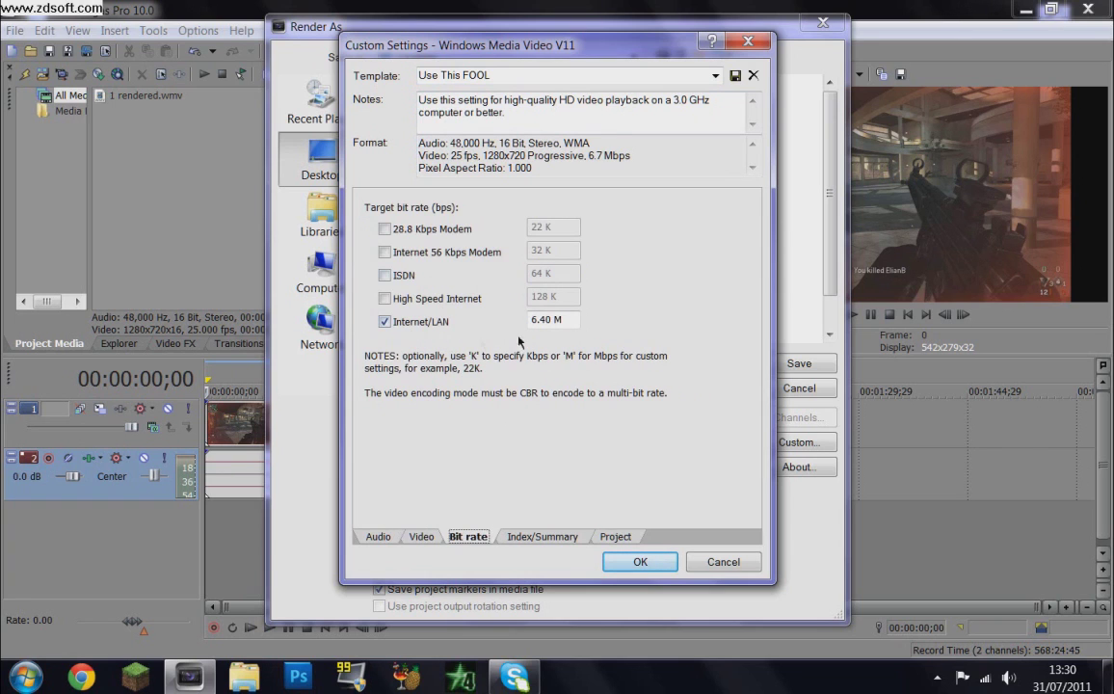
pyautogui.click(545, 537)
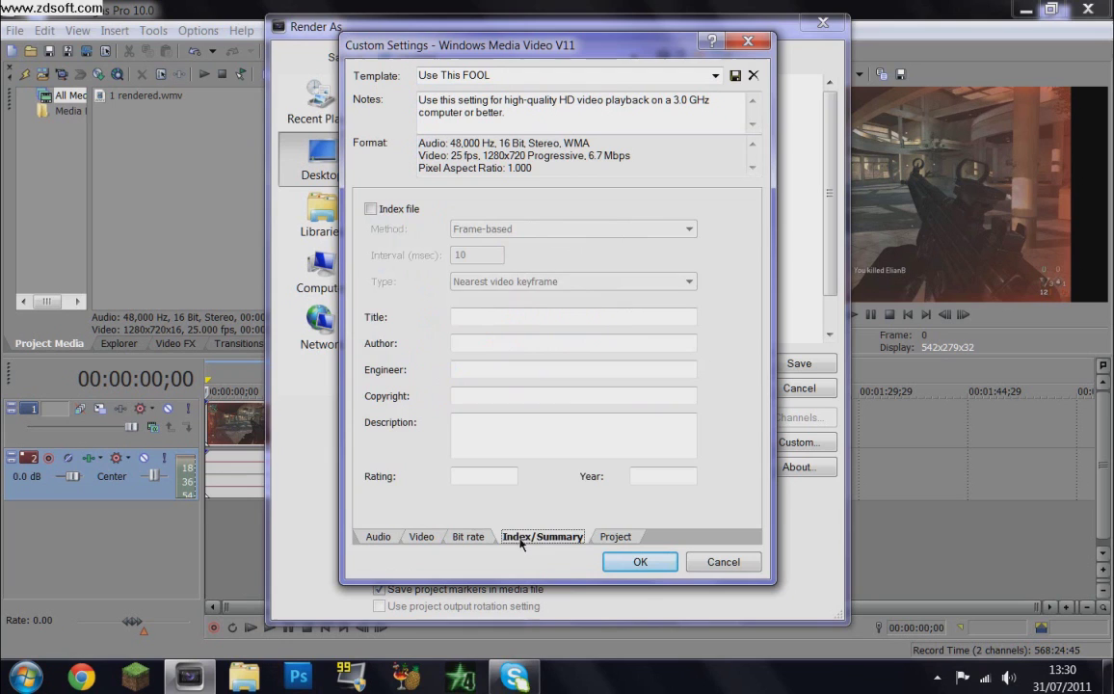
pyautogui.click(599, 540)
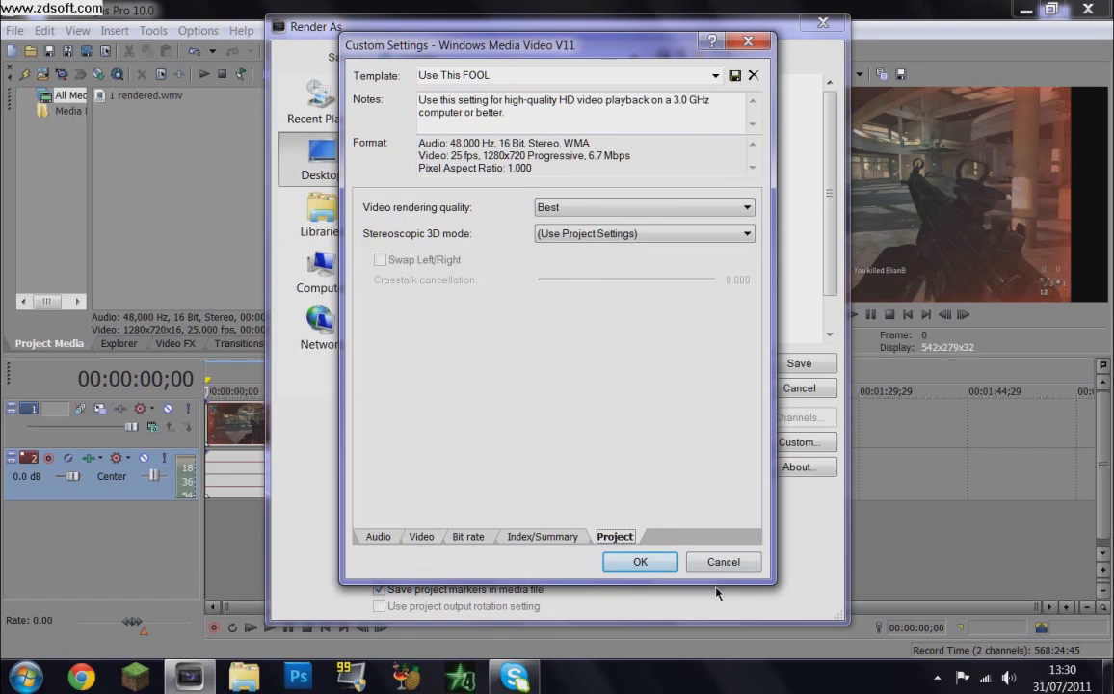
pyautogui.click(672, 564)
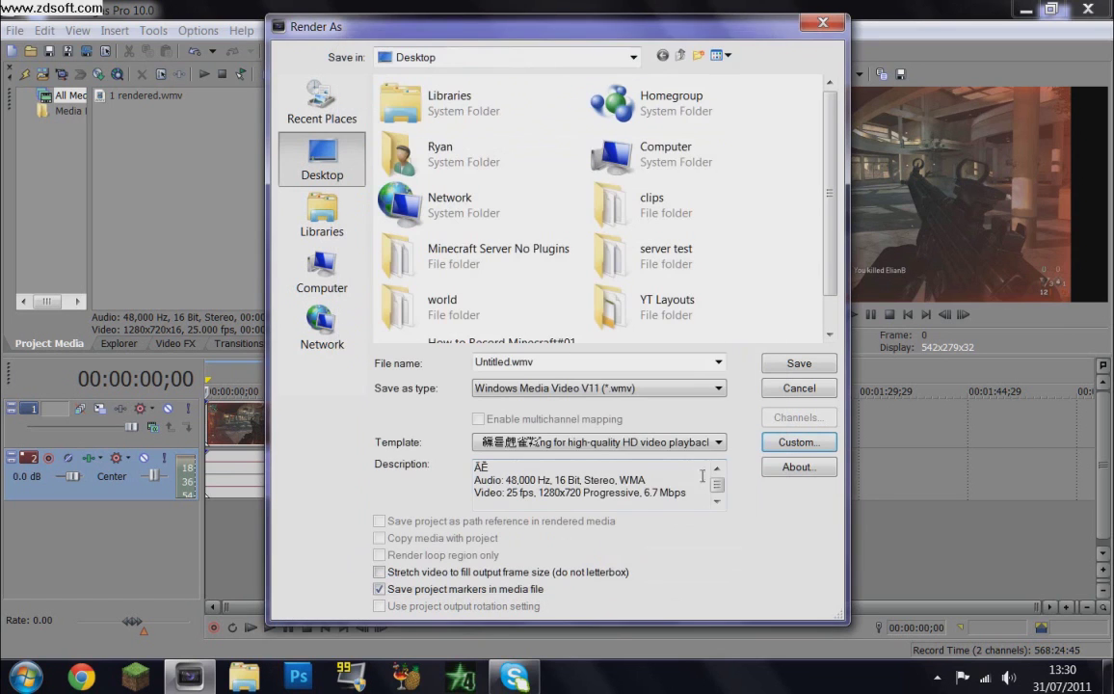
# Render Untitled.wmv, cancel it at 7%, and quit Vegas without saving the project.
pyautogui.click(797, 363)
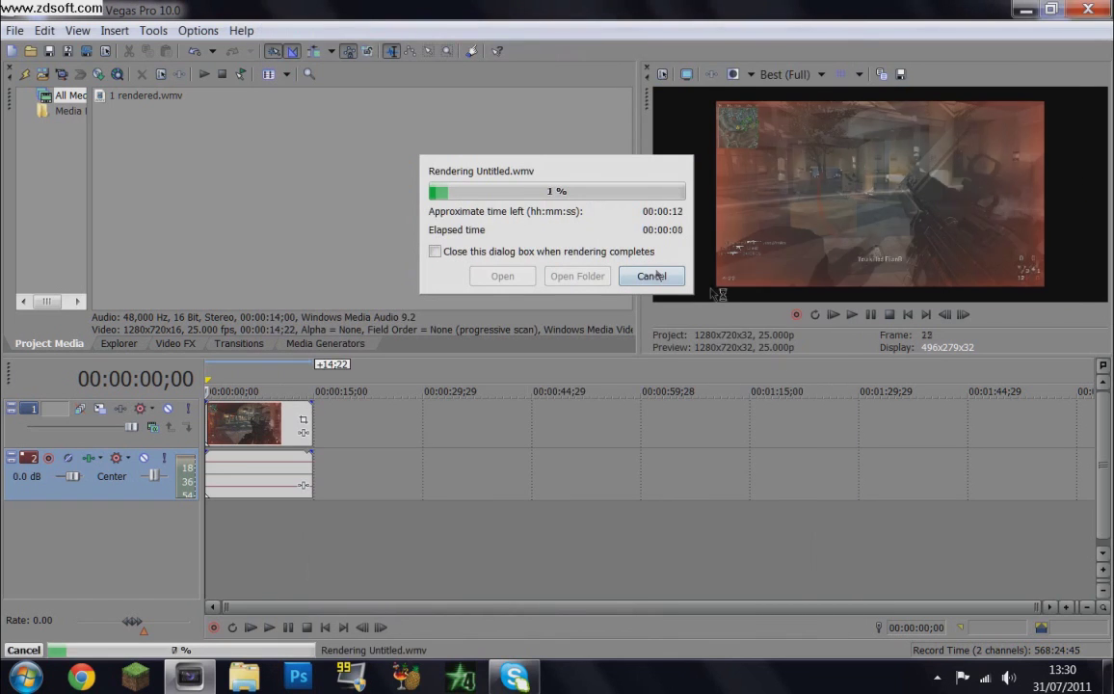
pyautogui.click(651, 277)
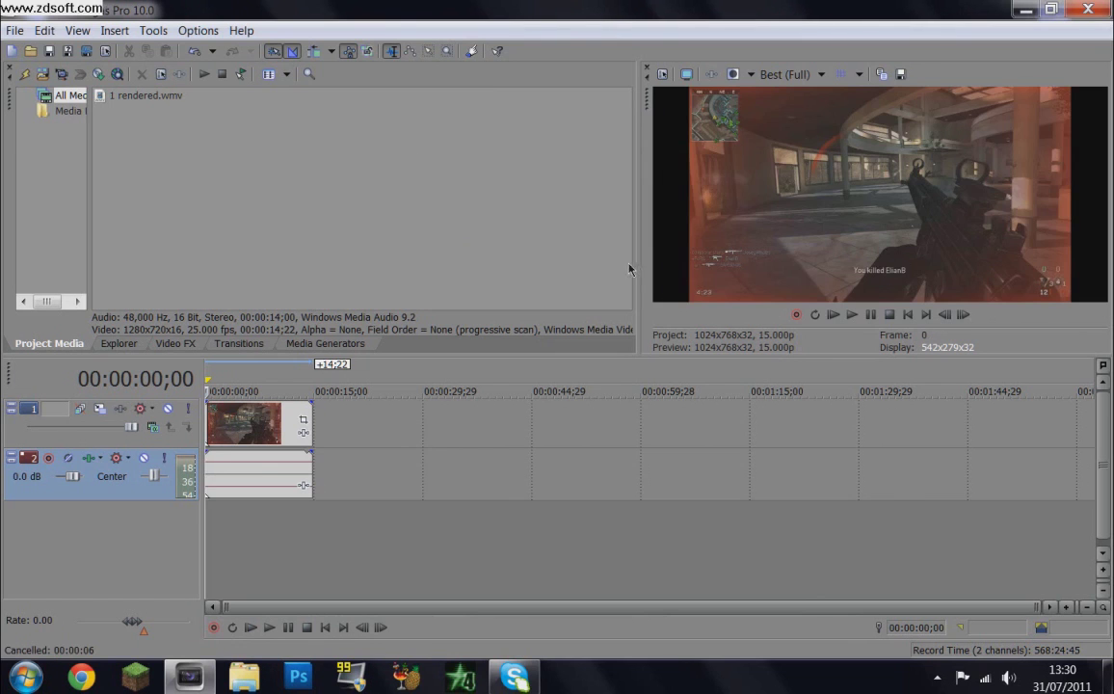
pyautogui.click(1099, 12)
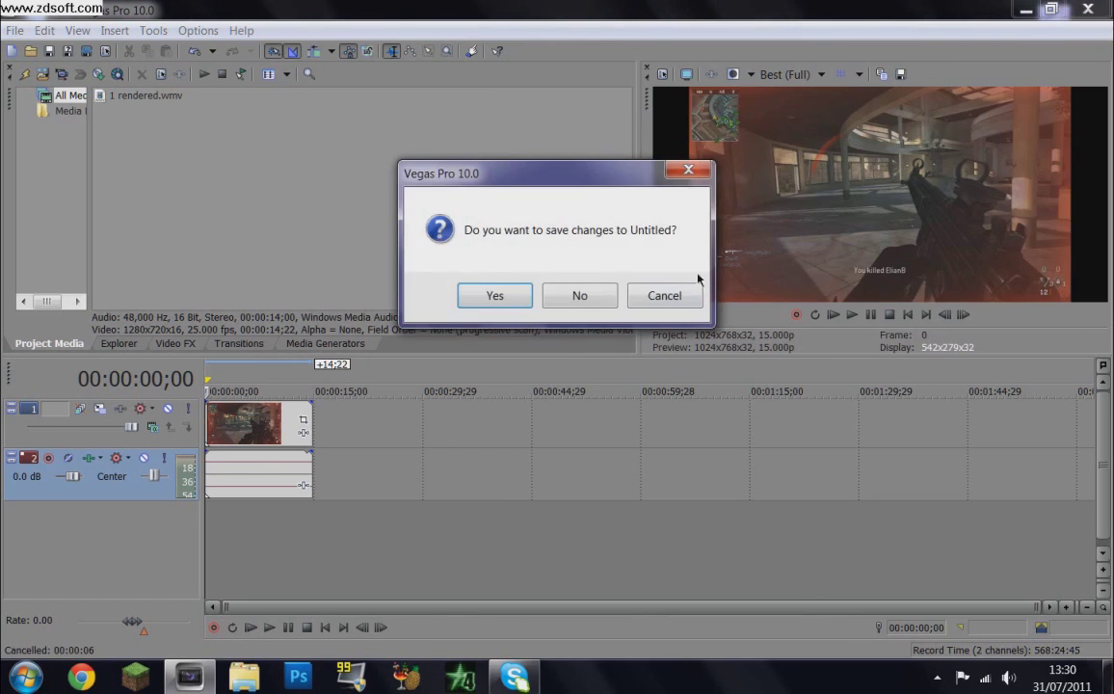
pyautogui.click(583, 297)
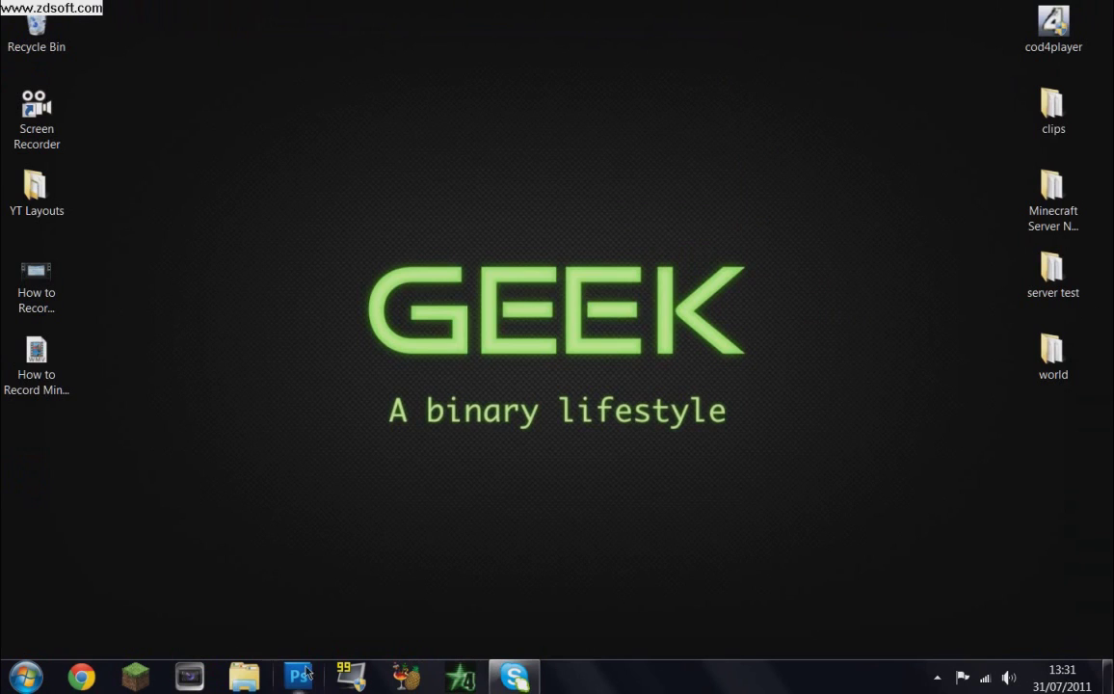
# Launch HandBrake and load the rendered WMV from Videos > Recorded YT Videos > Teaser Montage.
pyautogui.doubleClick(33, 374)
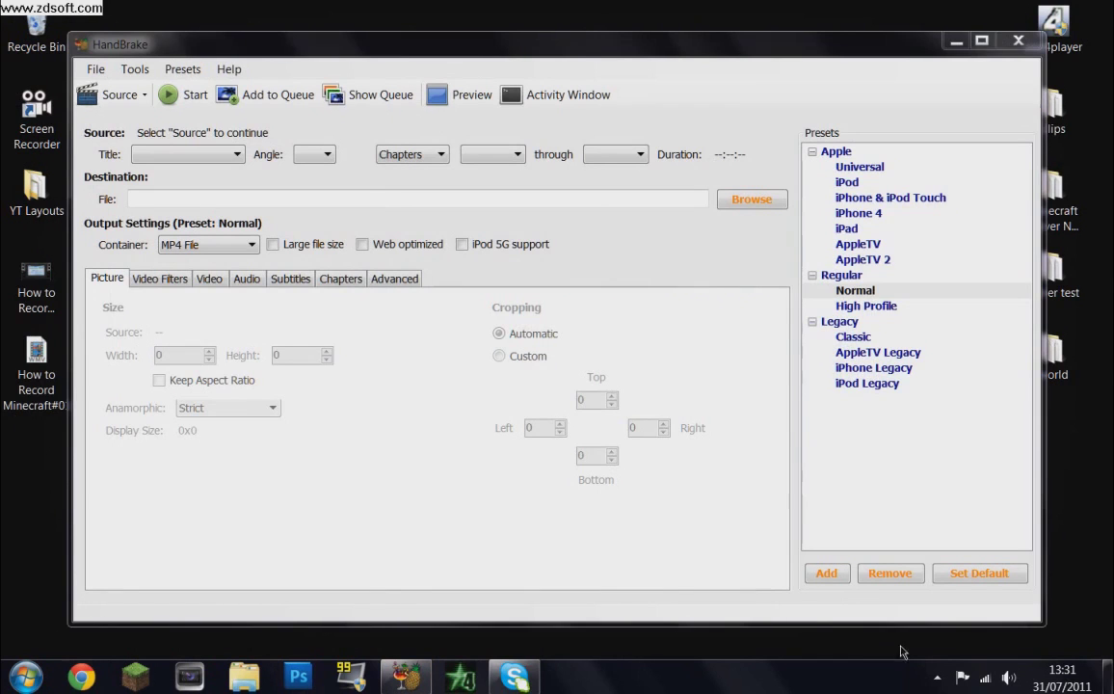
pyautogui.click(244, 678)
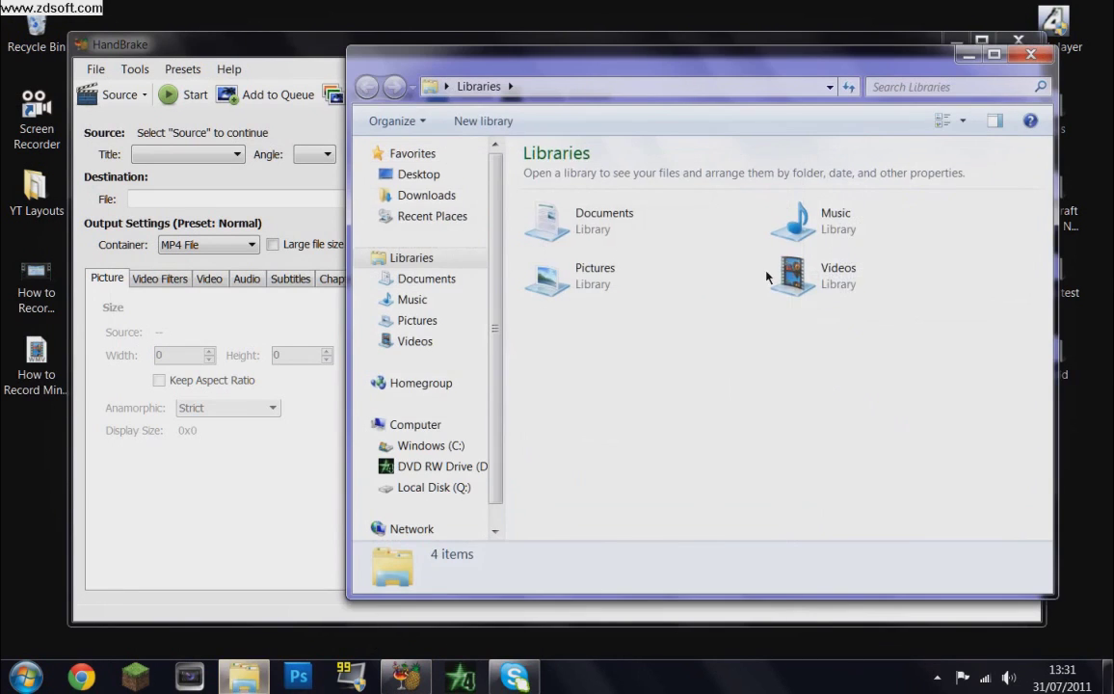
pyautogui.doubleClick(737, 258)
pyautogui.doubleClick(730, 285)
pyautogui.doubleClick(665, 252)
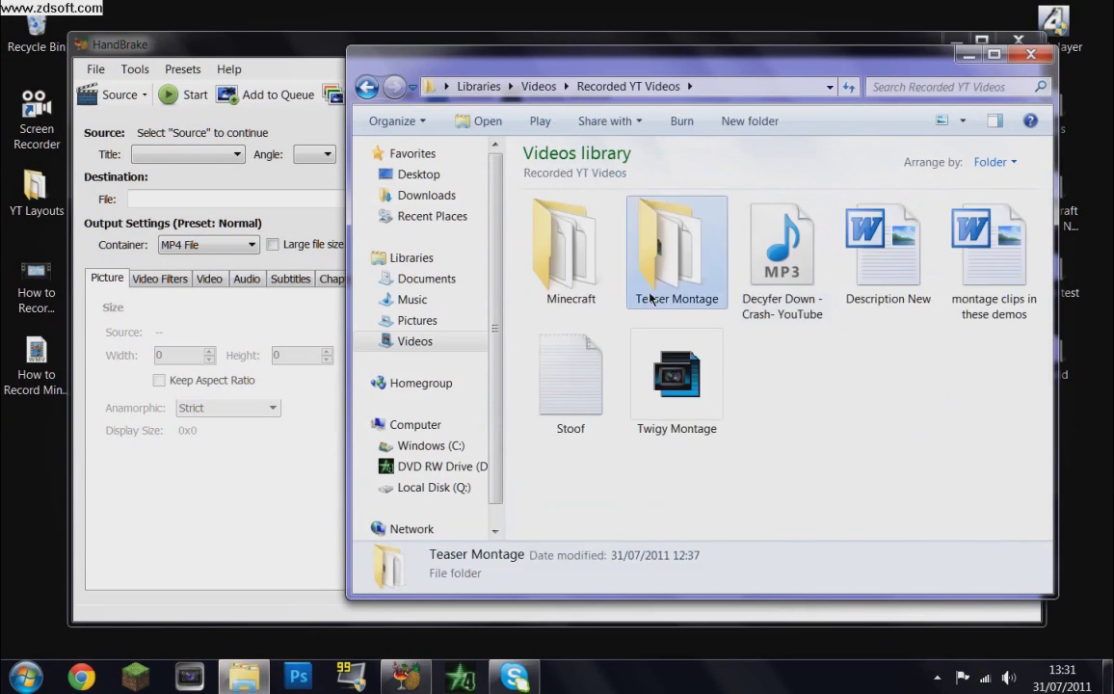
pyautogui.click(605, 292)
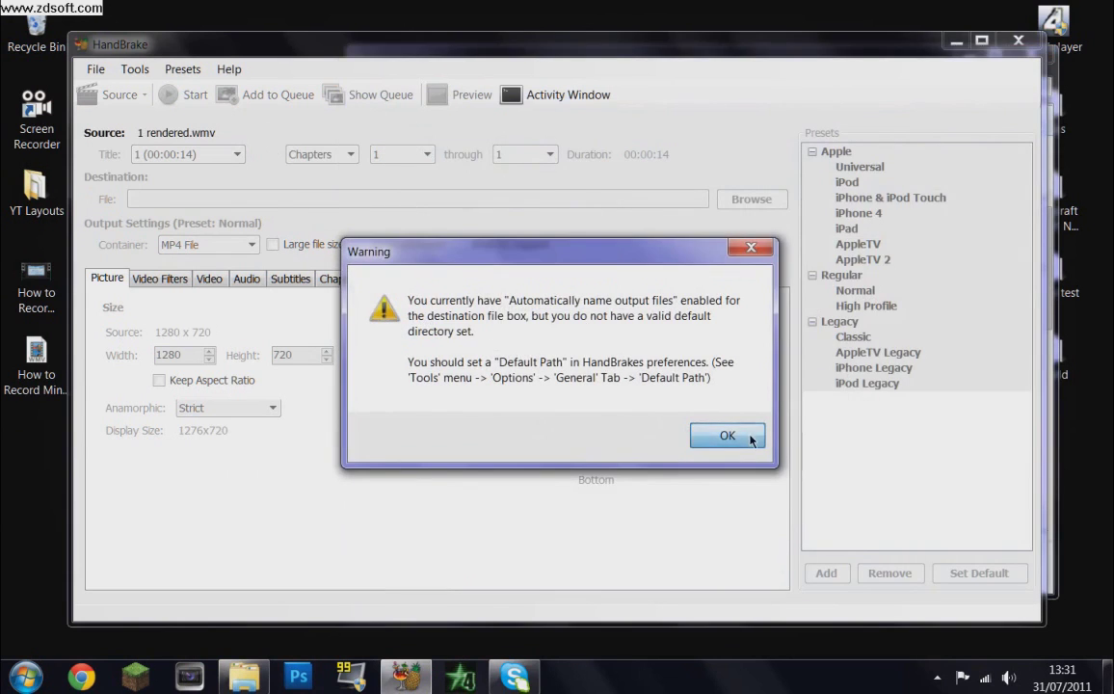
pyautogui.click(727, 435)
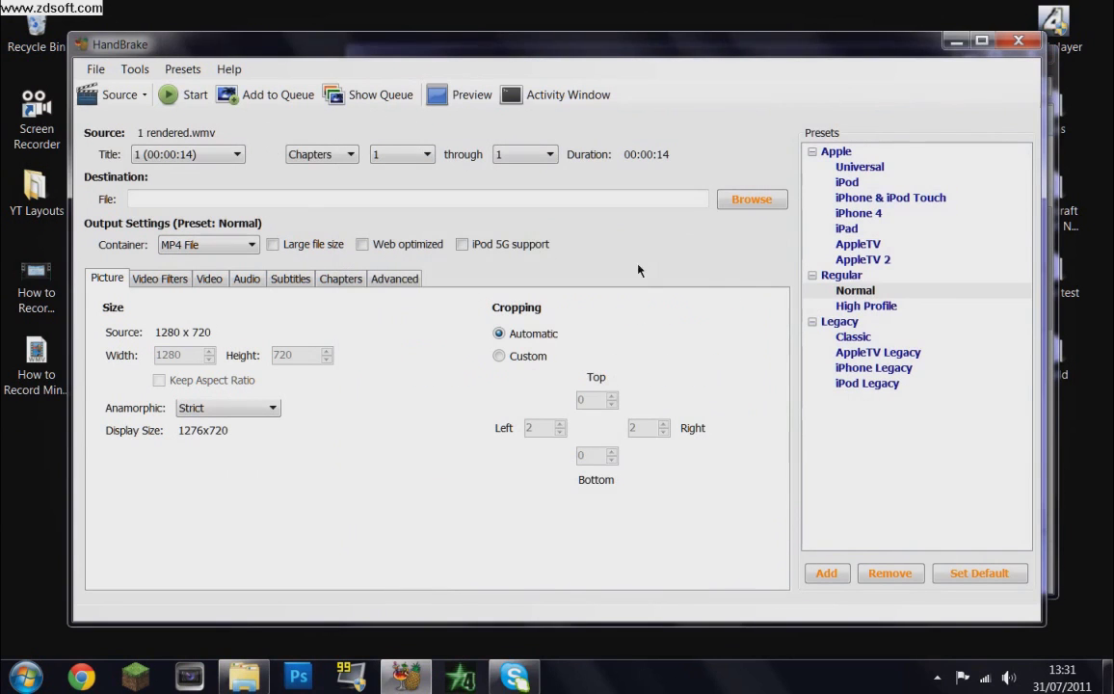
pyautogui.click(121, 94)
pyautogui.click(138, 132)
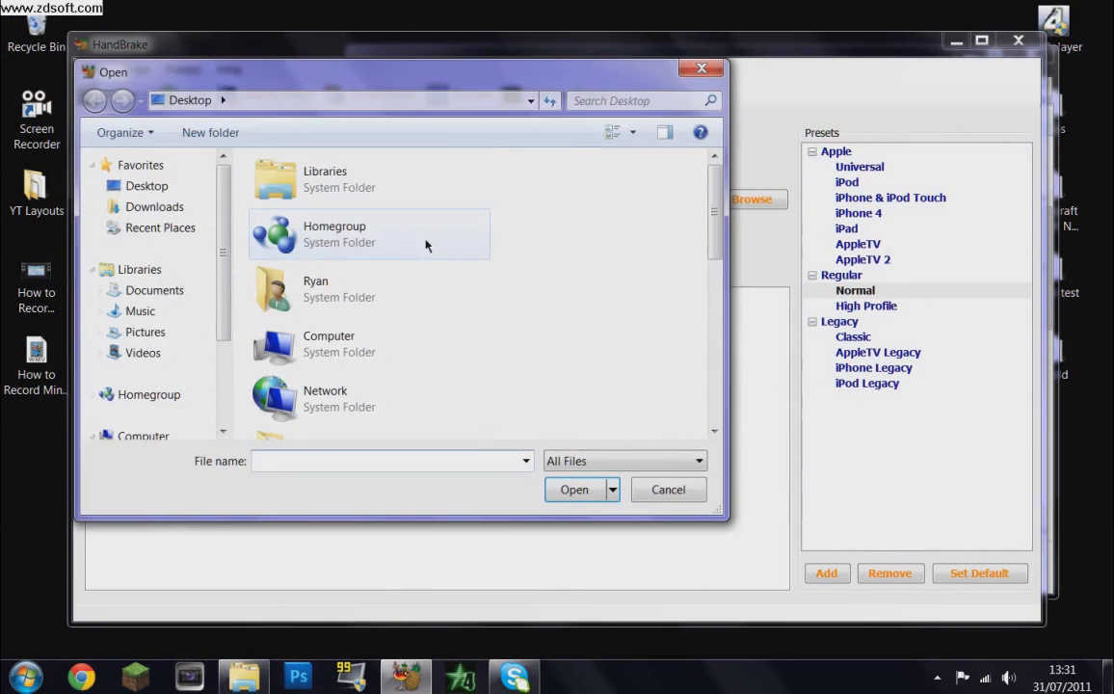
pyautogui.click(687, 78)
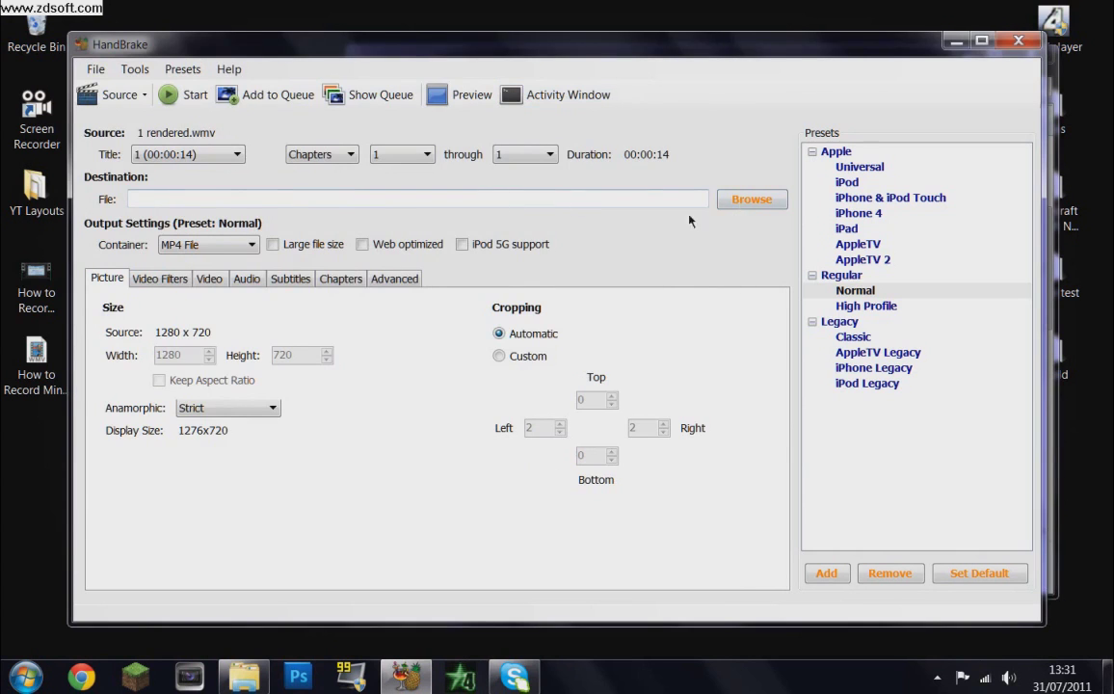
# Set the output file to Test.mp4 on the Desktop.
pyautogui.click(750, 199)
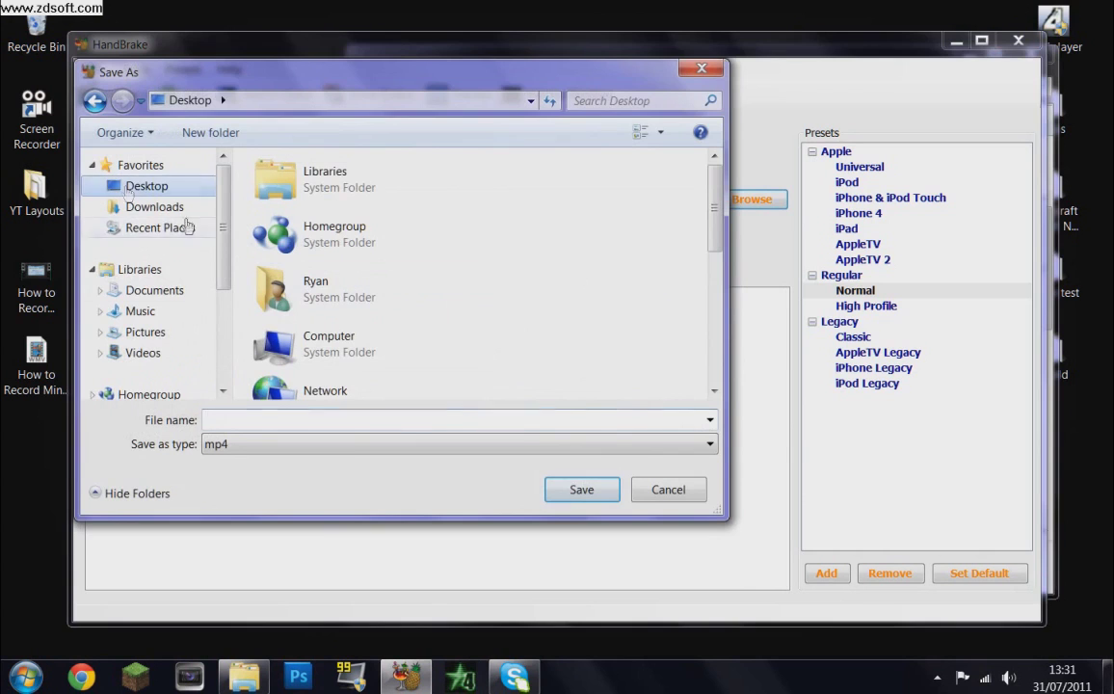
pyautogui.write('Test')
pyautogui.click(581, 489)
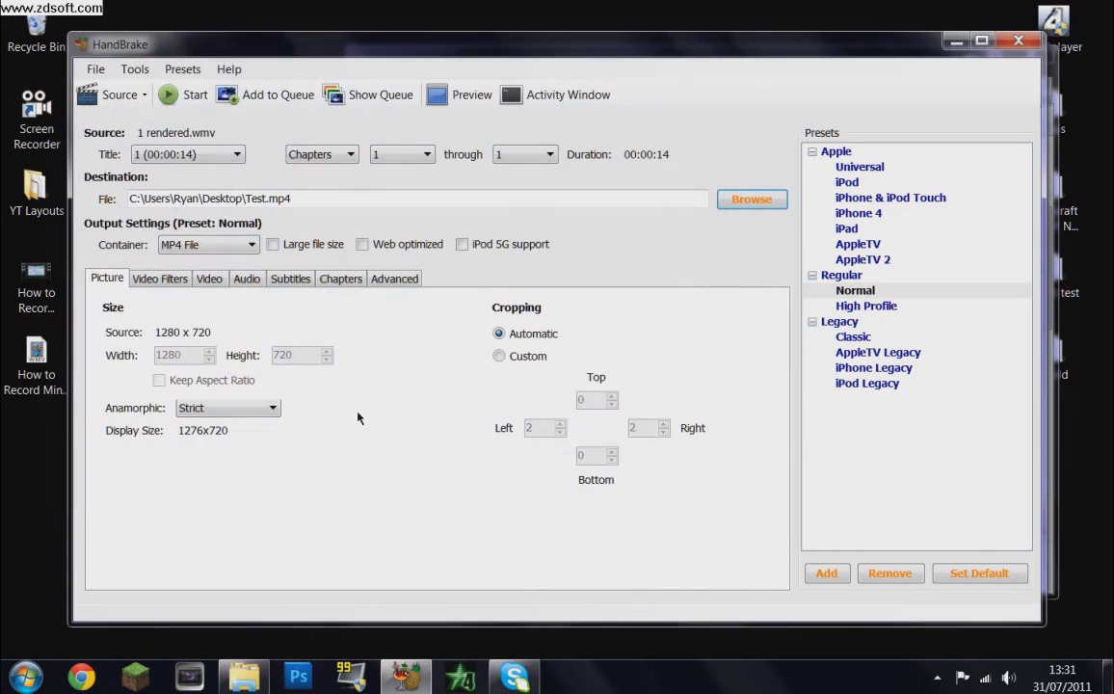
# Switch video quality to Target Size and enter 50 MB.
pyautogui.click(208, 279)
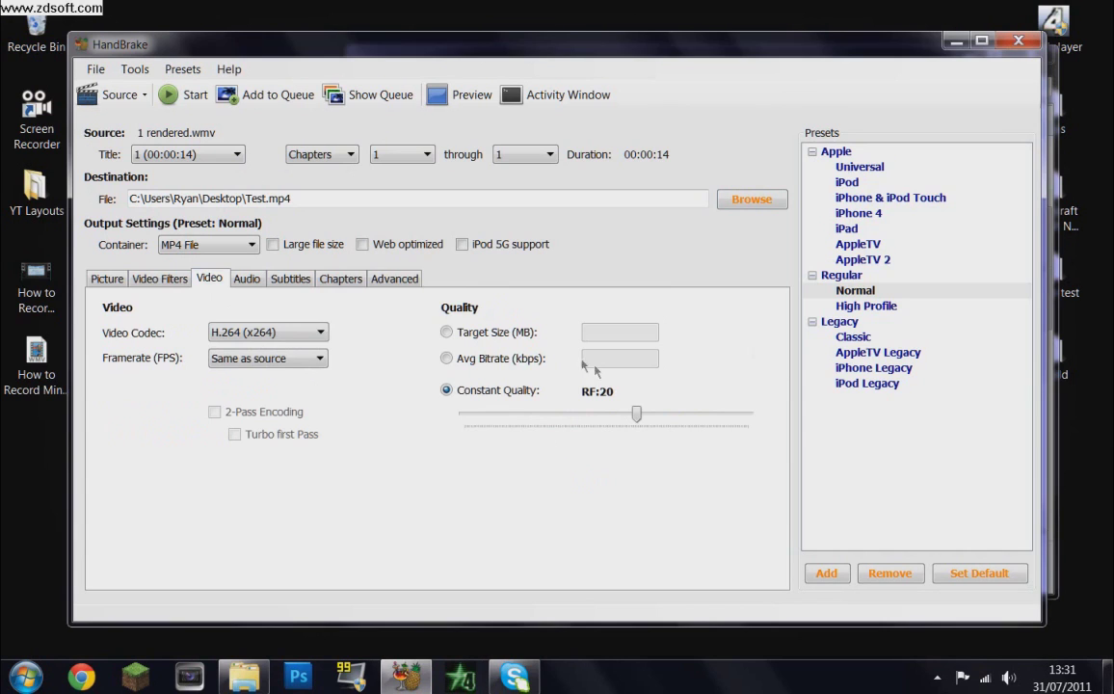
pyautogui.click(446, 331)
pyautogui.click(596, 334)
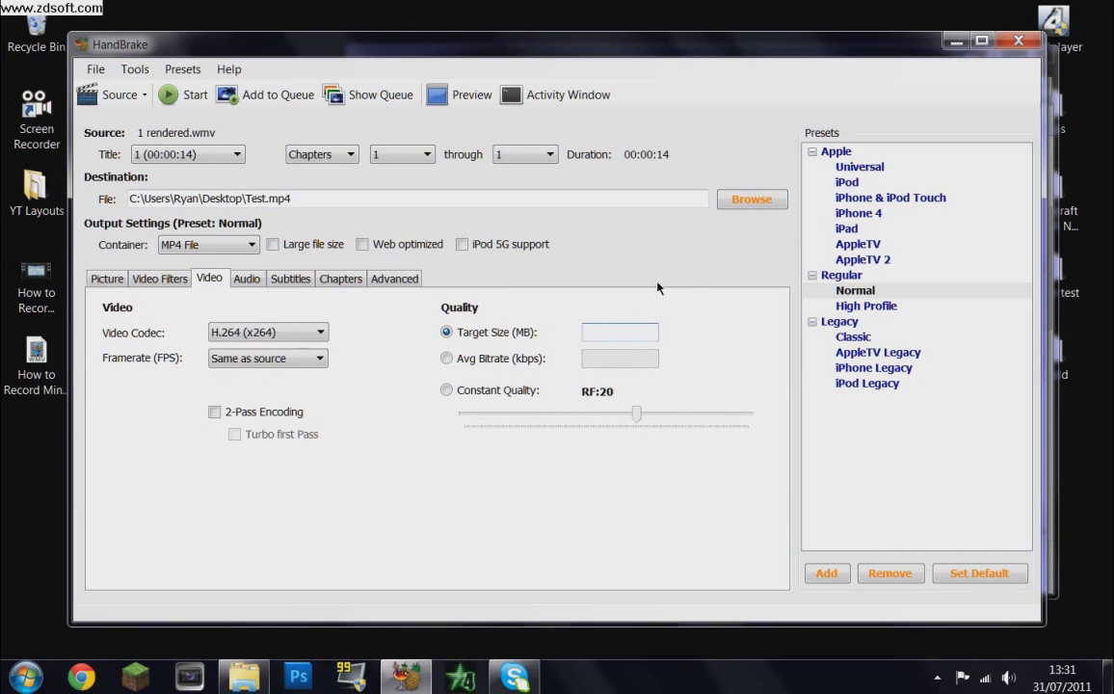
pyautogui.write('50')
# Start the MP4 encode, stop it after confirming, and close HandBrake.
pyautogui.click(189, 94)
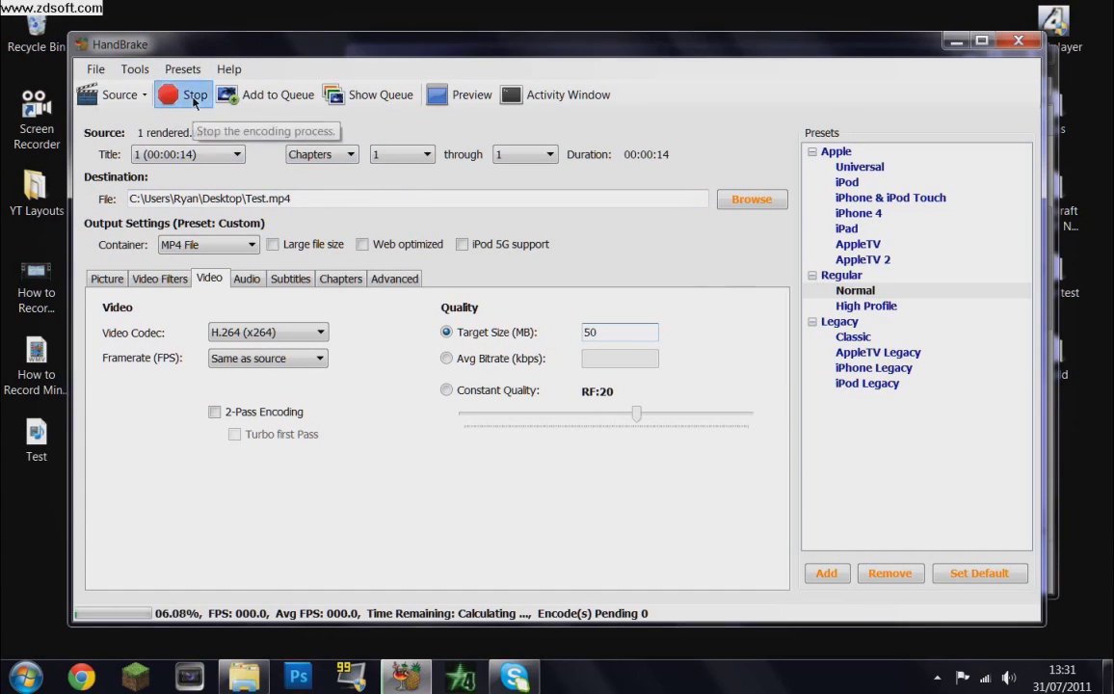
pyautogui.click(183, 92)
pyautogui.click(610, 422)
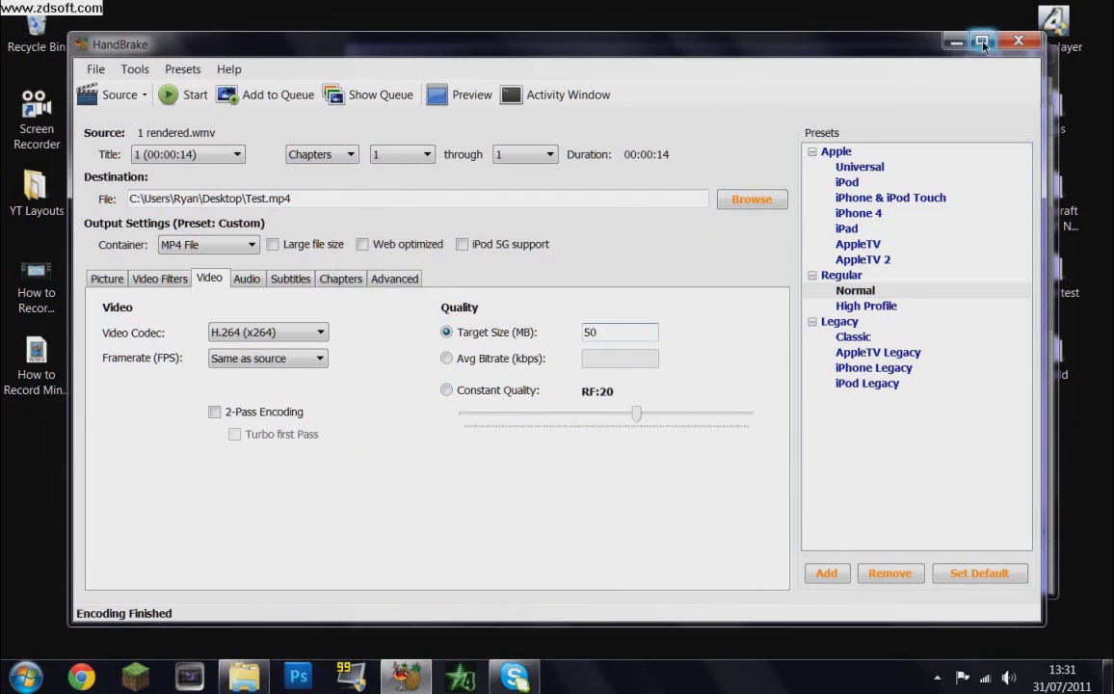
pyautogui.click(1017, 45)
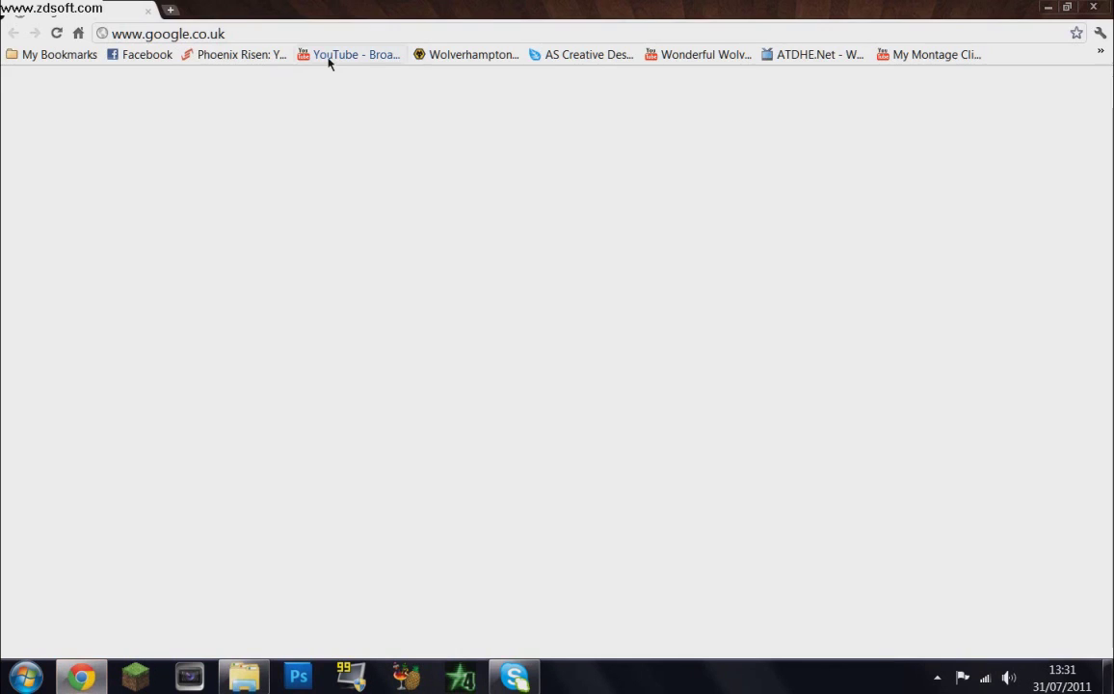
# Go to YouTube's video upload page and close the file picker without uploading.
pyautogui.click(329, 55)
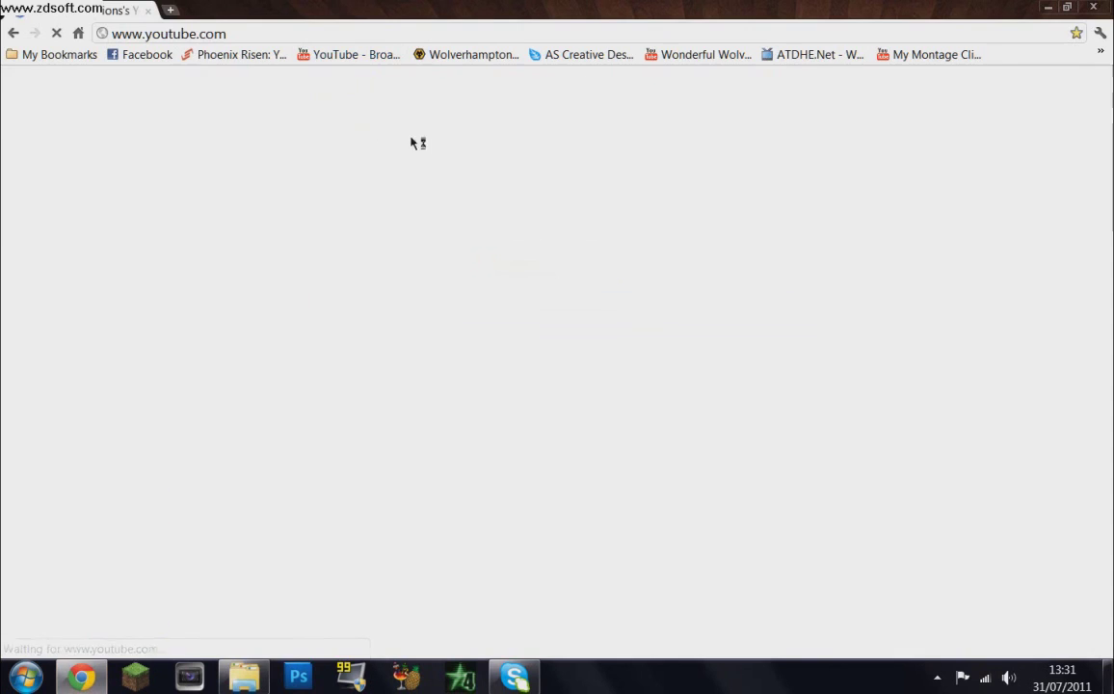
pyautogui.click(740, 90)
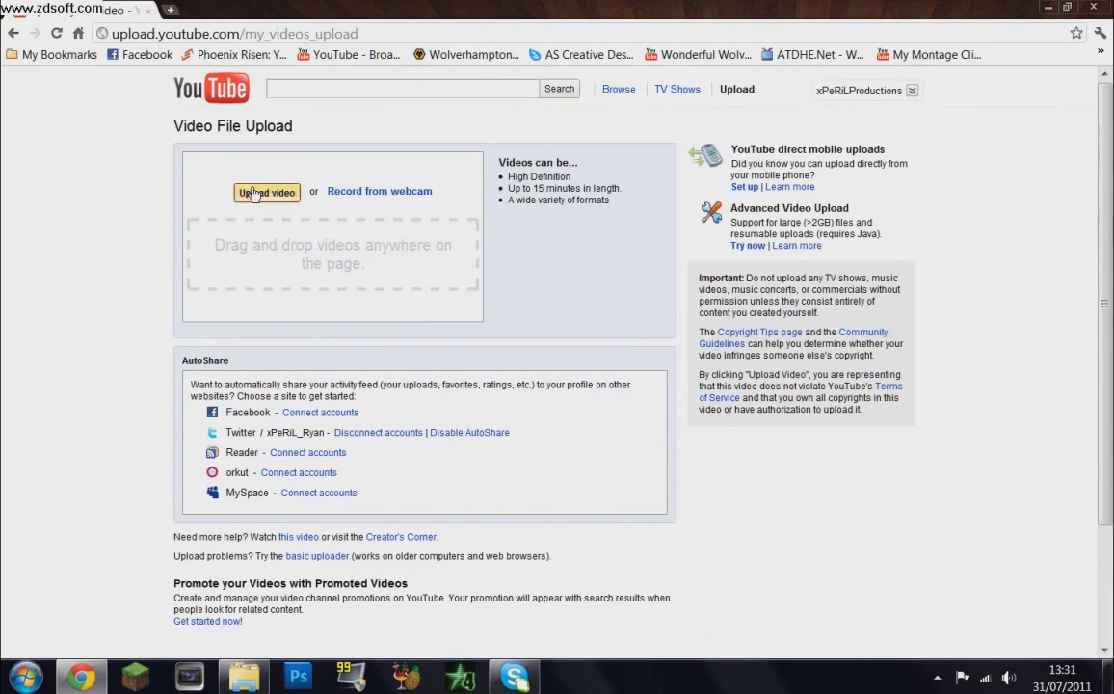
pyautogui.click(248, 190)
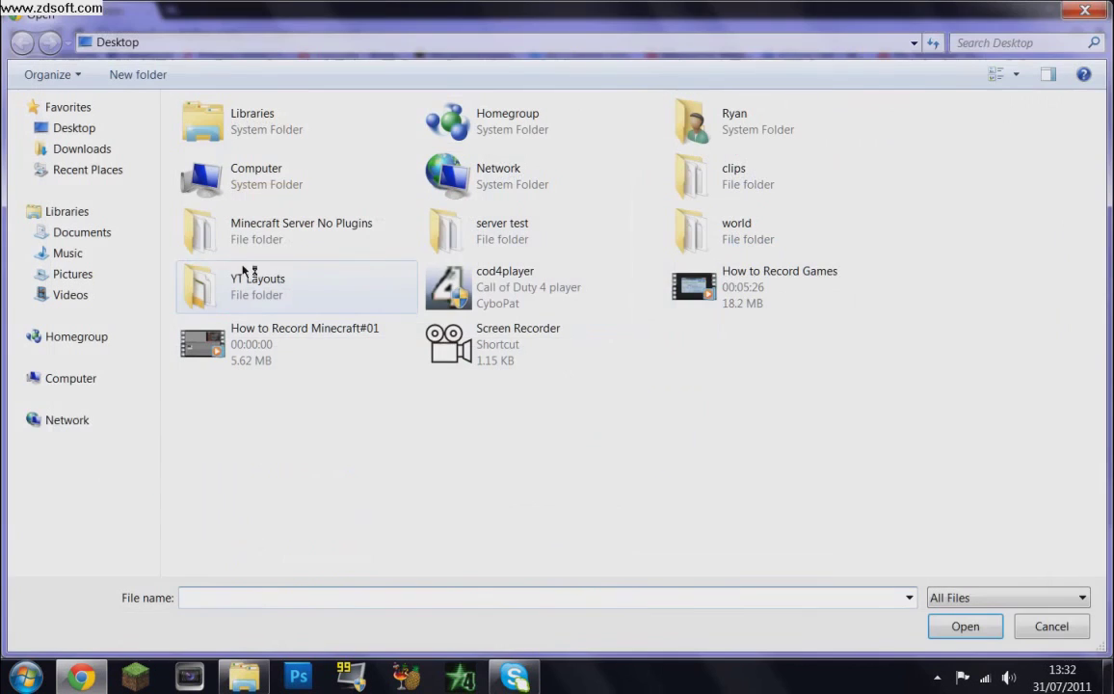
pyautogui.click(761, 301)
pyautogui.click(1082, 12)
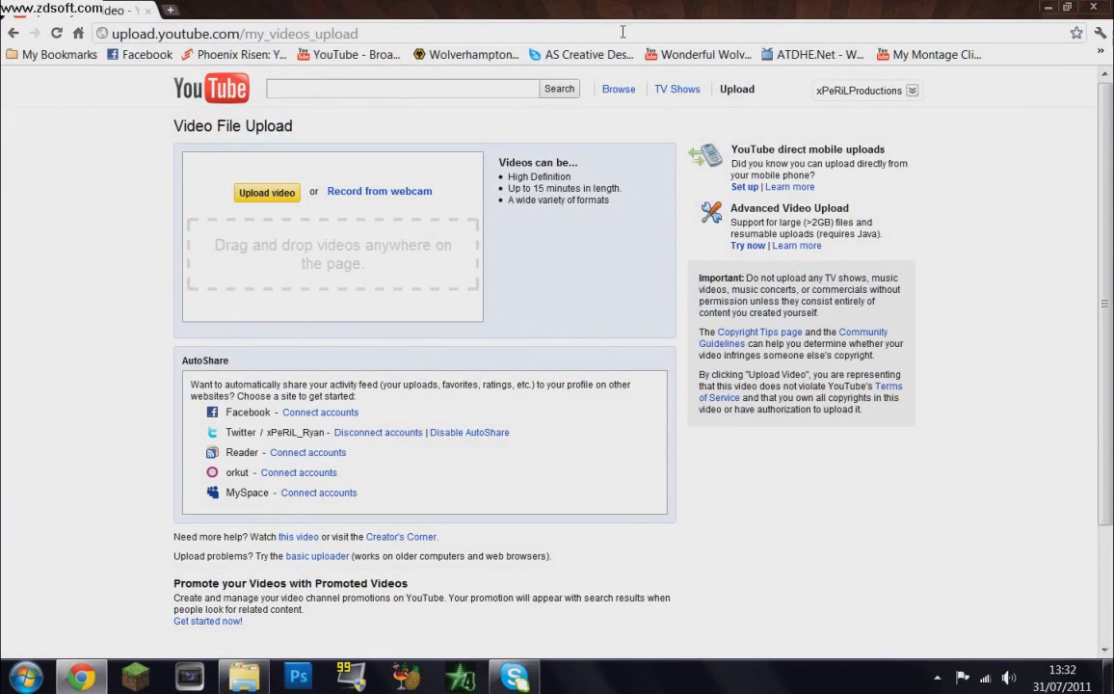
# Close Chrome and Explorer, then bring up the screen recorder's tray menu.
pyautogui.click(1048, 6)
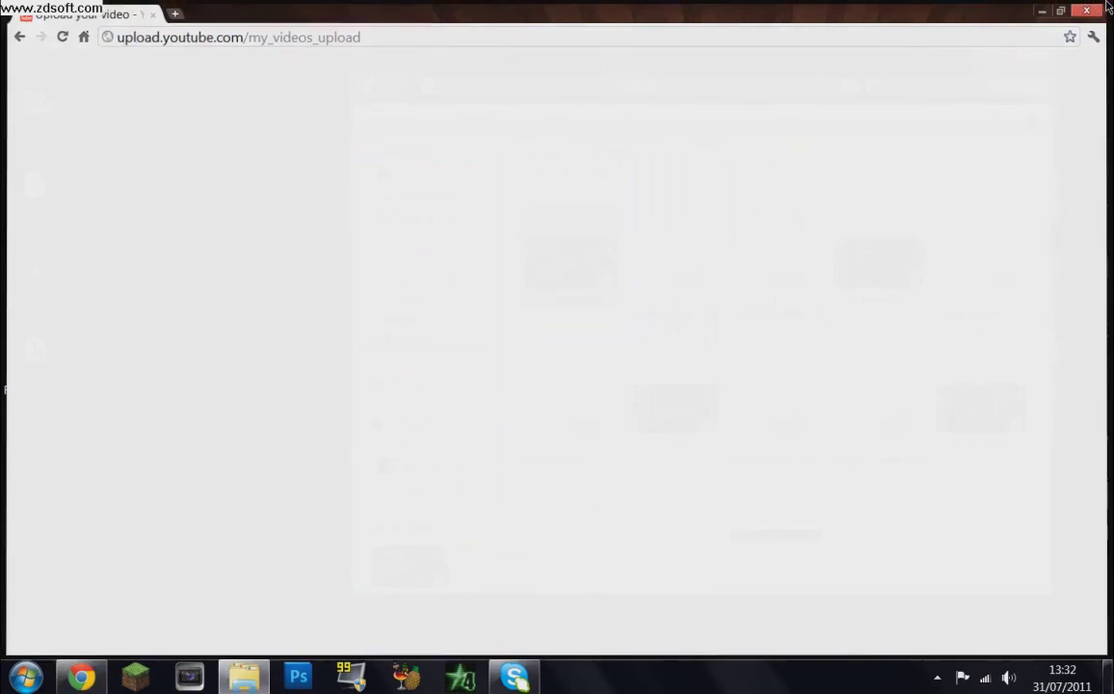
pyautogui.click(1029, 59)
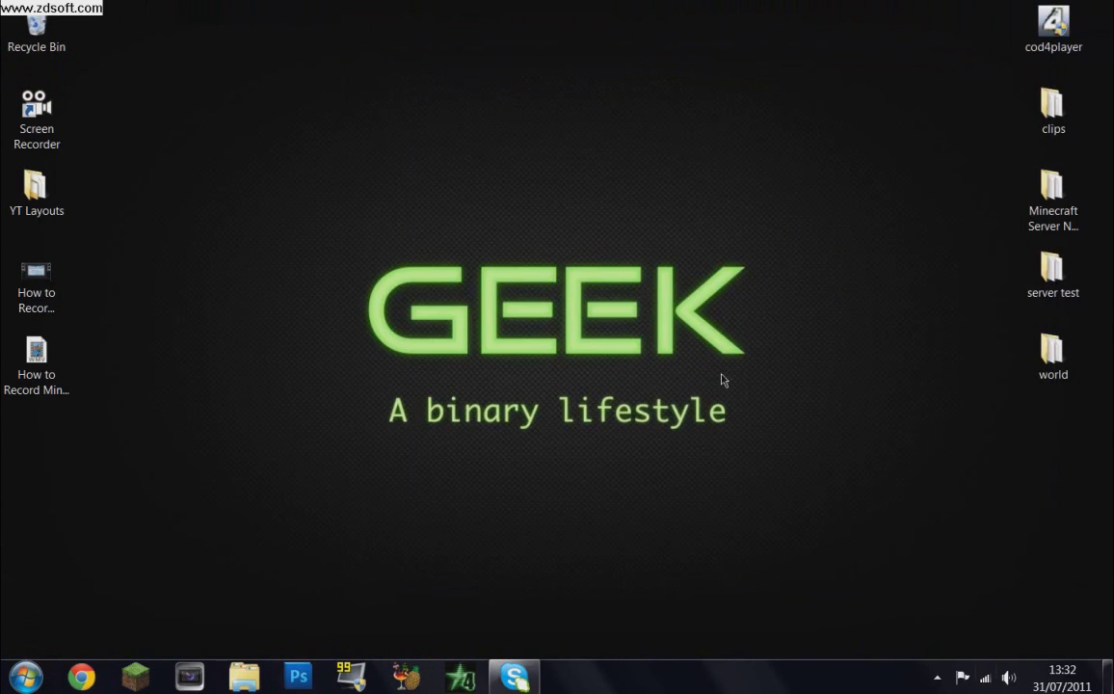
pyautogui.click(936, 676)
pyautogui.rightClick(937, 589)
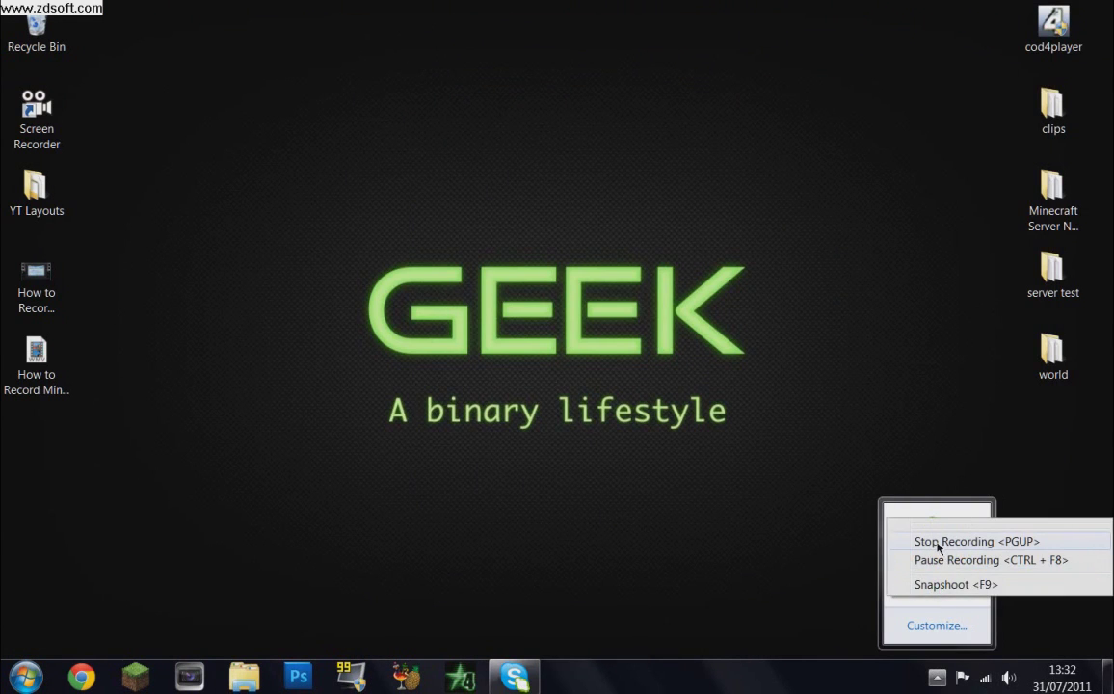